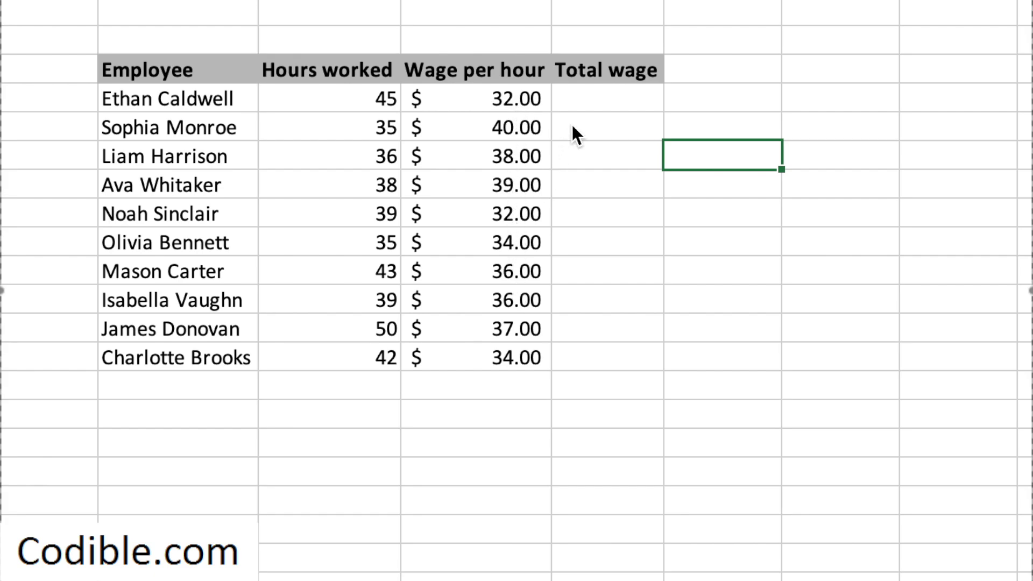
Enter the hard-coded formula =45*32 in the first Total wage cell.
{"action": "left_click", "coordinate": [602, 103]}
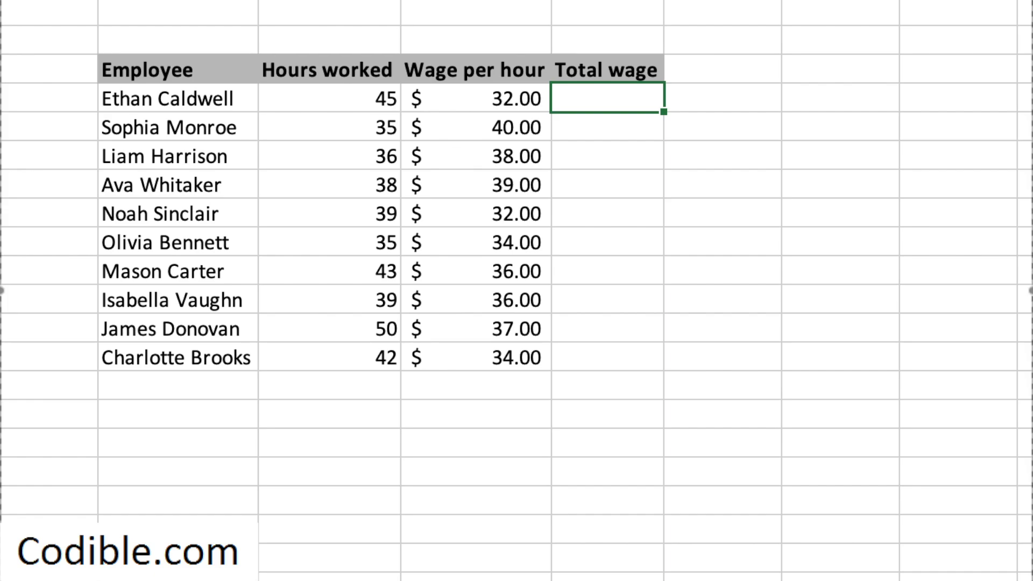
{"action": "type", "text": "=45*32"}
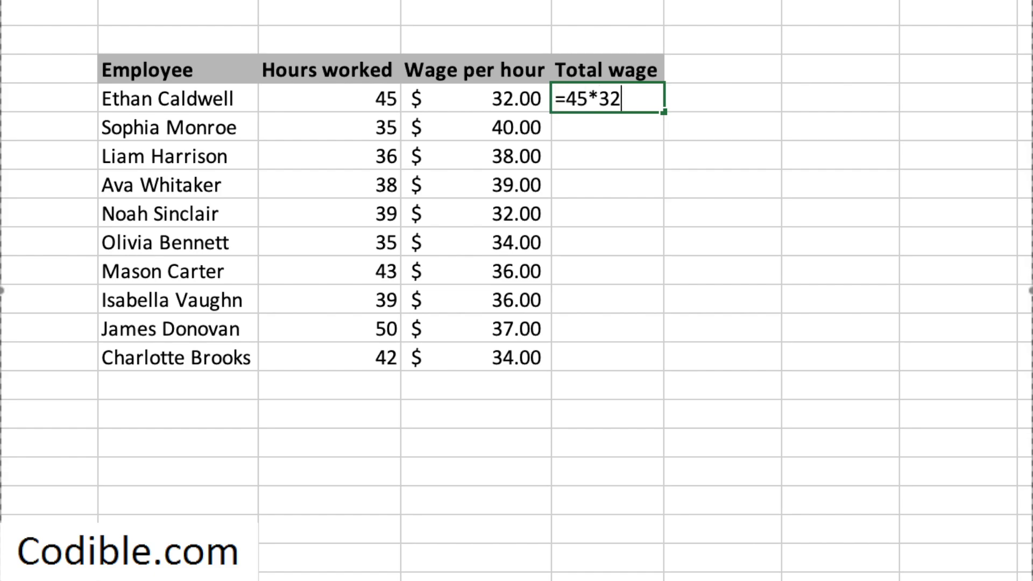
{"action": "key", "text": "Return"}
Replace it with =F6*G6, multiplying the hours and wage cells to give $1,440.00.
{"action": "left_click", "coordinate": [607, 99]}
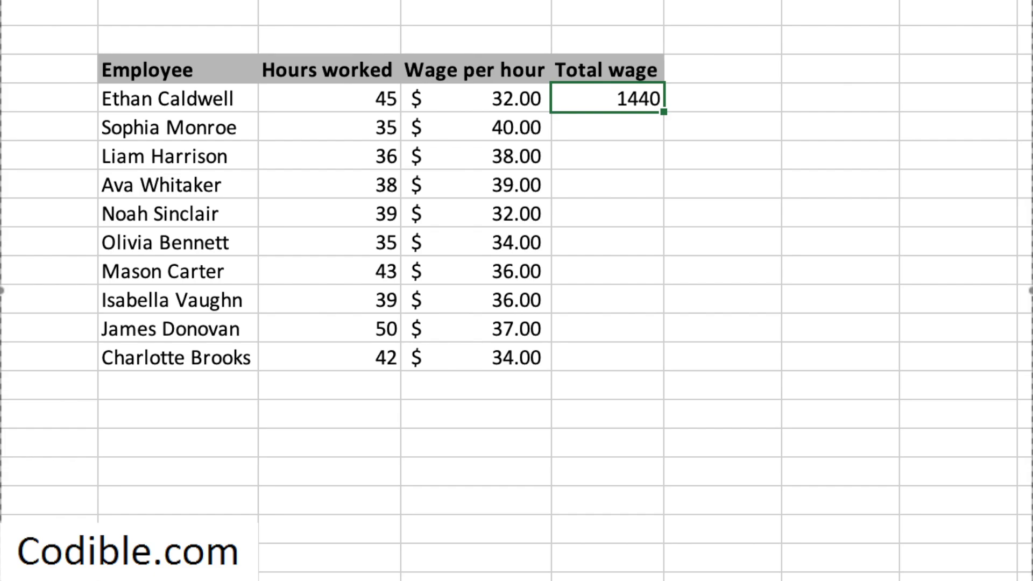
{"action": "type", "text": "="}
{"action": "left_click", "coordinate": [329, 98]}
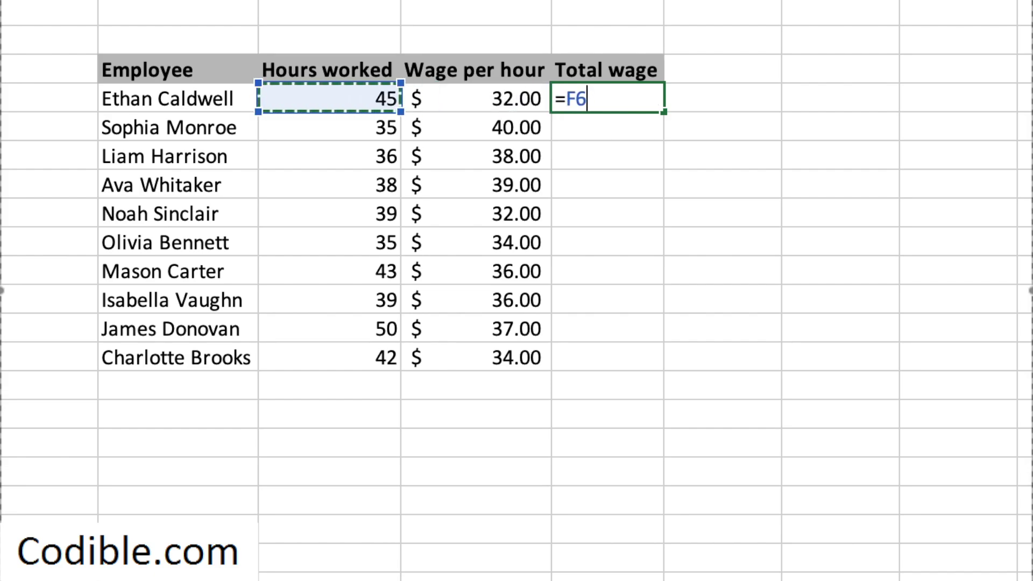
{"action": "type", "text": "*"}
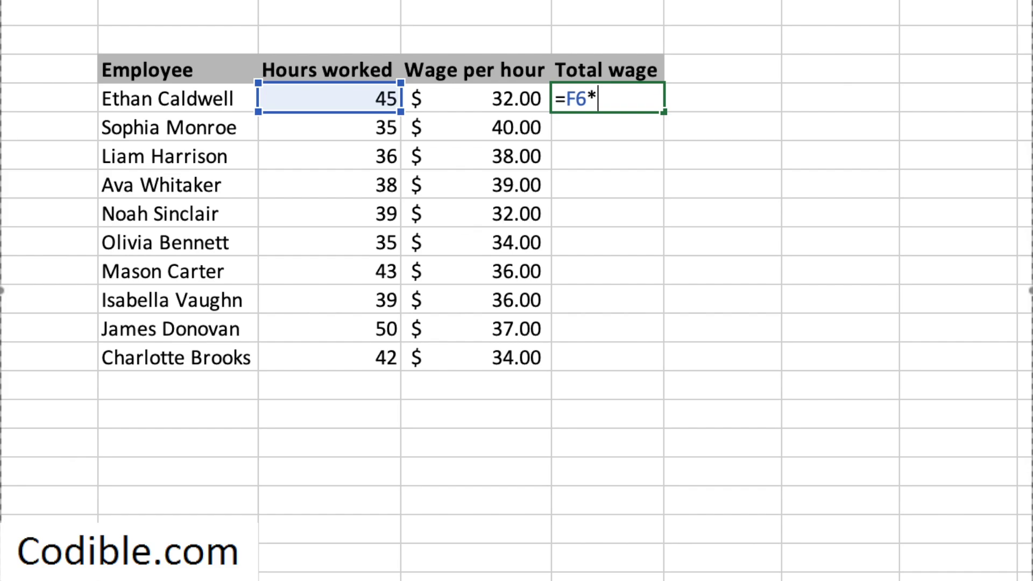
{"action": "left_click", "coordinate": [474, 98]}
{"action": "key", "text": "Return"}
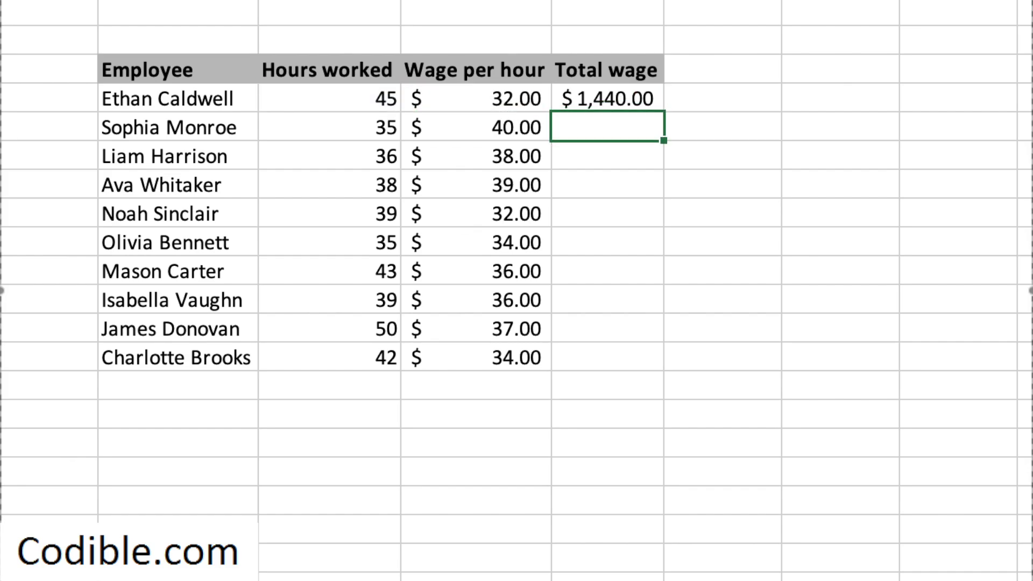
{"action": "left_click", "coordinate": [607, 99]}
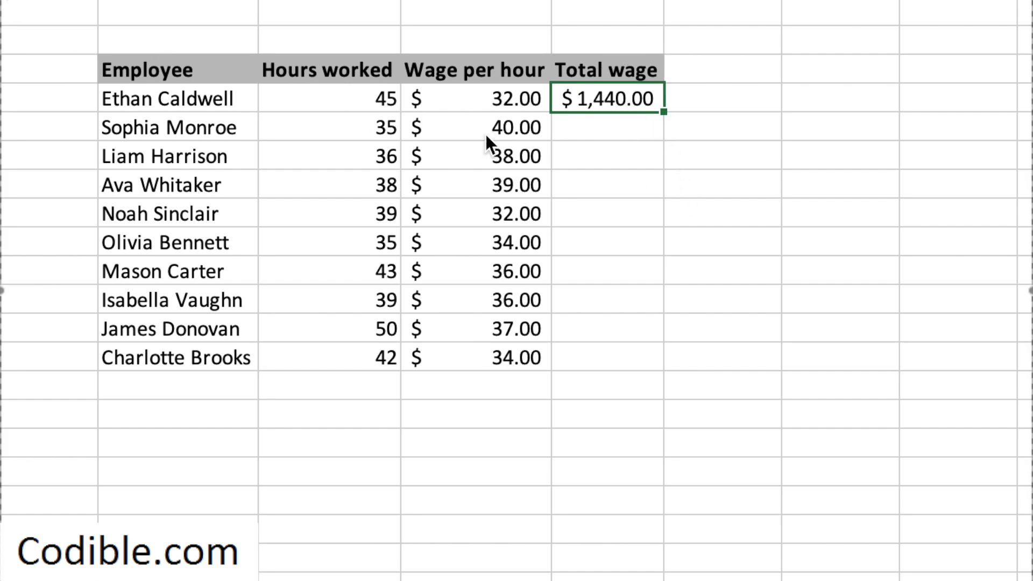
{"action": "double_click", "coordinate": [607, 99]}
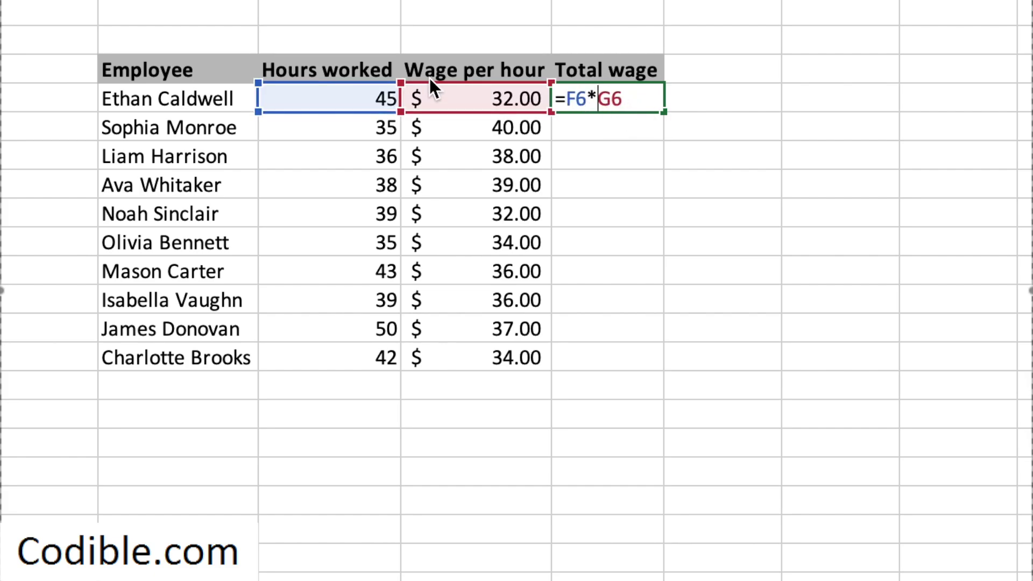
{"action": "key", "text": "Return"}
{"action": "left_click", "coordinate": [480, 99]}
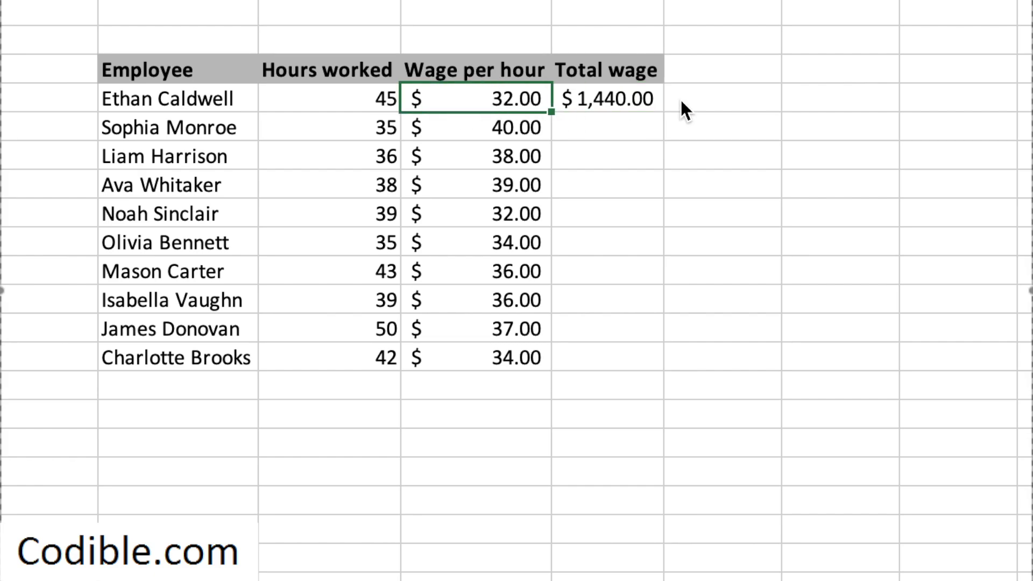
{"action": "type", "text": "33"}
{"action": "key", "text": "Return"}
{"action": "key", "text": "Up"}
{"action": "key", "text": "Right"}
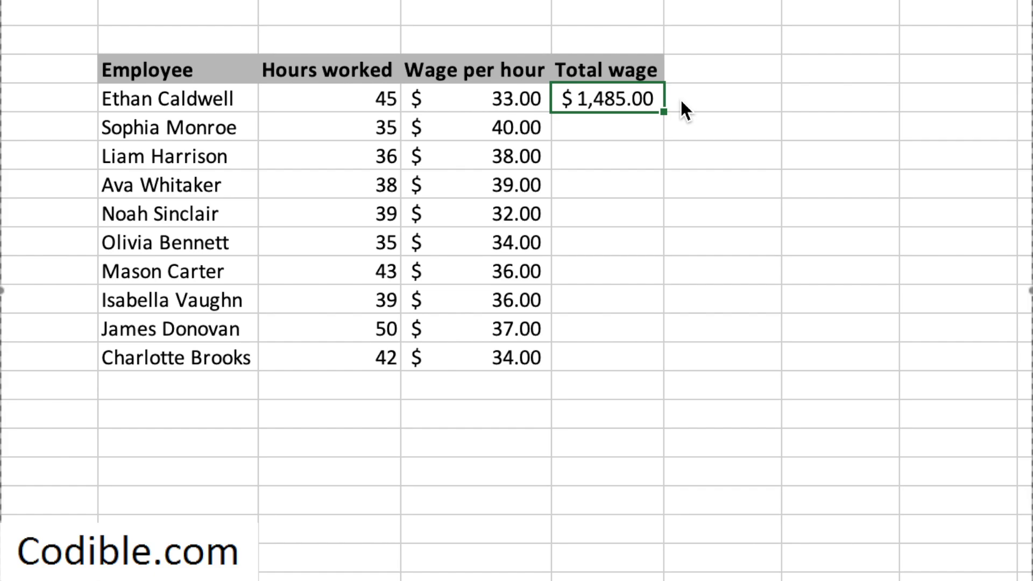
{"action": "key", "text": "ctrl+z"}
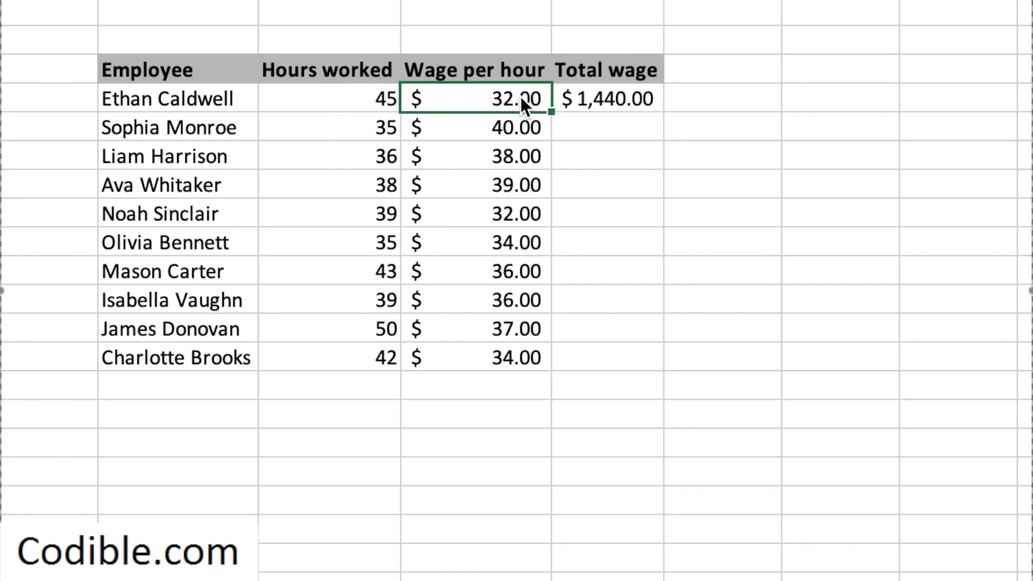
{"action": "left_click", "coordinate": [612, 102]}
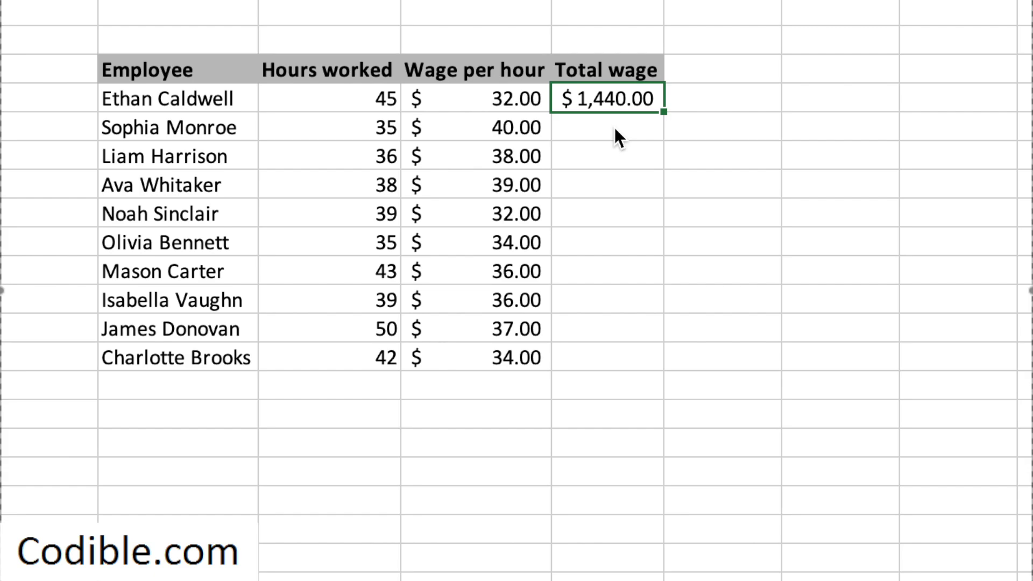
Enter =F7*G7 in the second row's Total wage cell to get $1,400.00.
{"action": "left_click", "coordinate": [624, 125]}
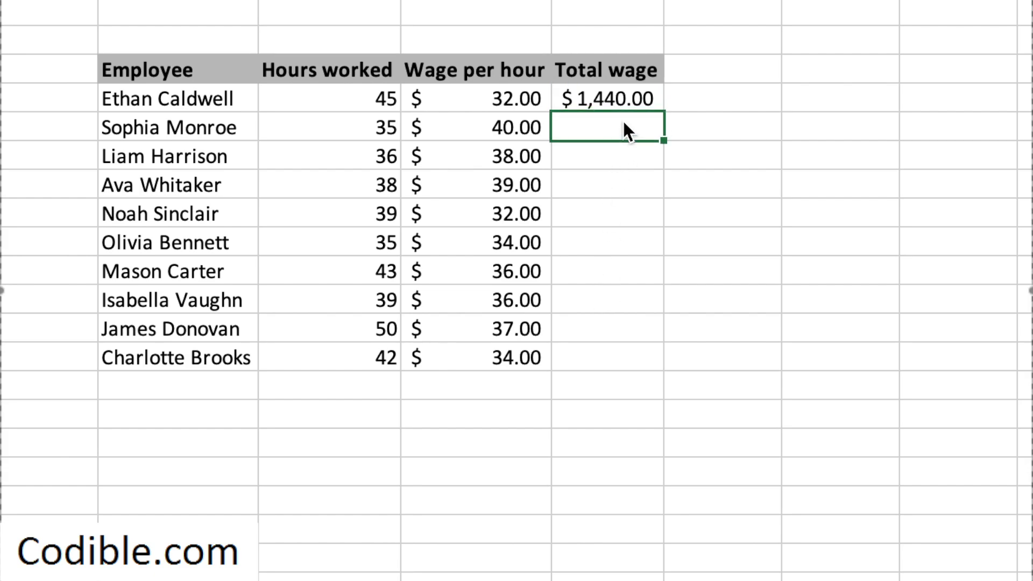
{"action": "type", "text": "0"}
{"action": "key", "text": "BackSpace"}
{"action": "type", "text": "=F7*G7"}
{"action": "key", "text": "Return"}
Drag the first total's formula down to the last row of the Total wage column.
{"action": "left_click", "coordinate": [624, 121]}
{"action": "left_click", "coordinate": [655, 98]}
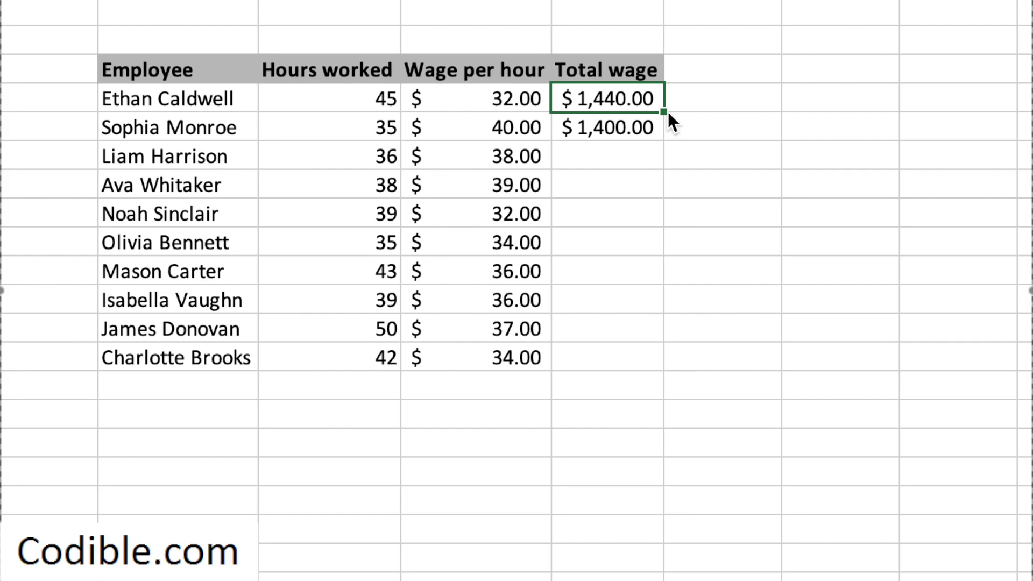
{"action": "left_click_drag", "start_coordinate": [667, 111], "coordinate": [646, 366]}
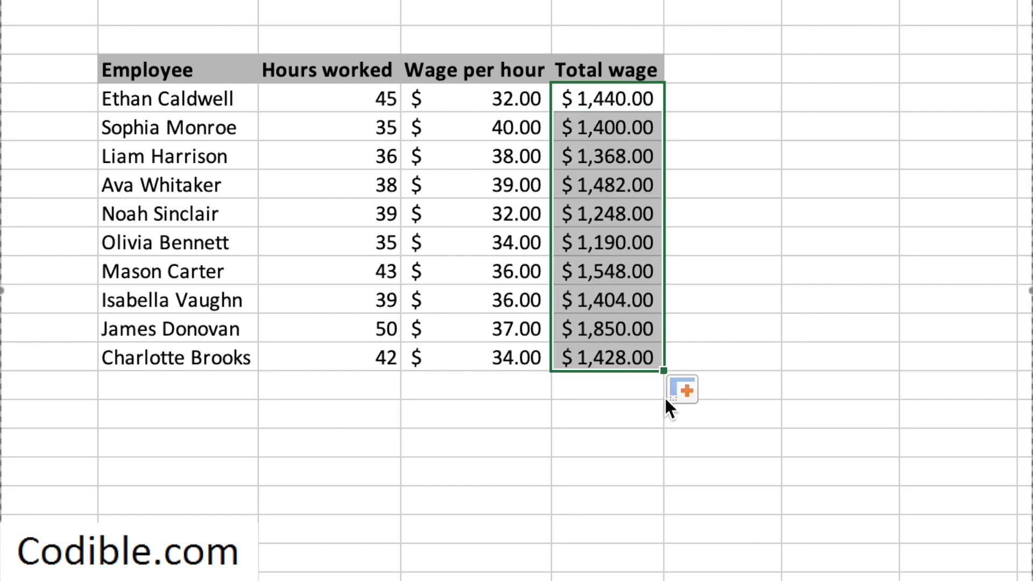
Clear the copied totals from the second row to the last.
{"action": "left_click", "coordinate": [645, 135]}
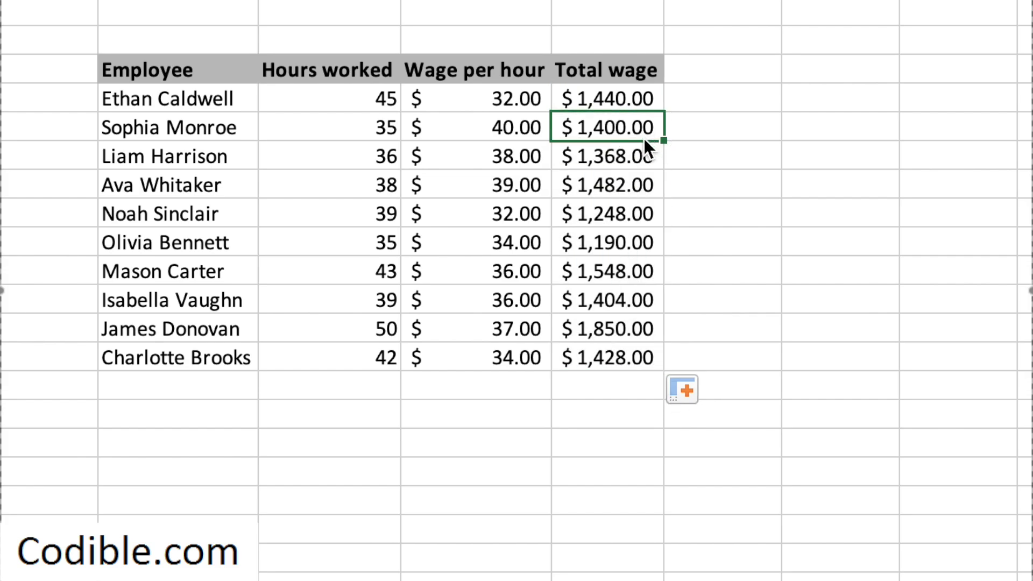
{"action": "left_click", "coordinate": [649, 359], "text": "shift"}
{"action": "key", "text": "Delete"}
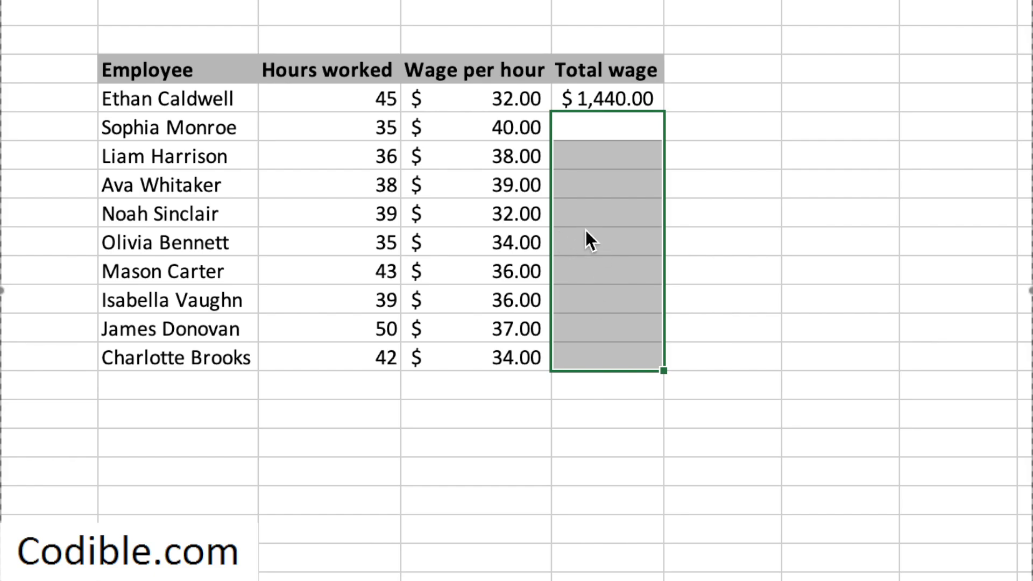
Fill the first formula down again, then clear all totals below the first row once more.
{"action": "left_click", "coordinate": [611, 102]}
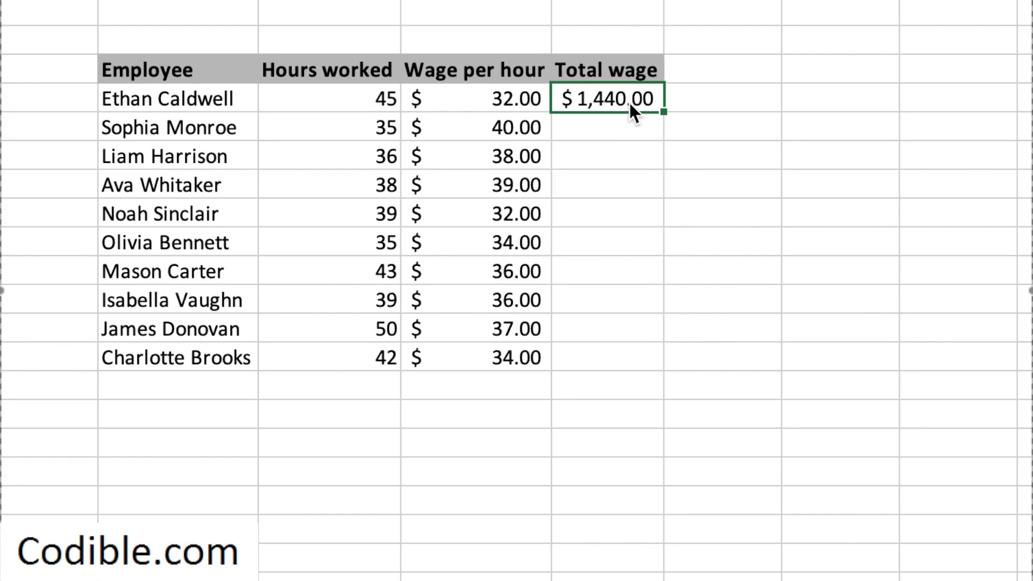
{"action": "double_click", "coordinate": [664, 113]}
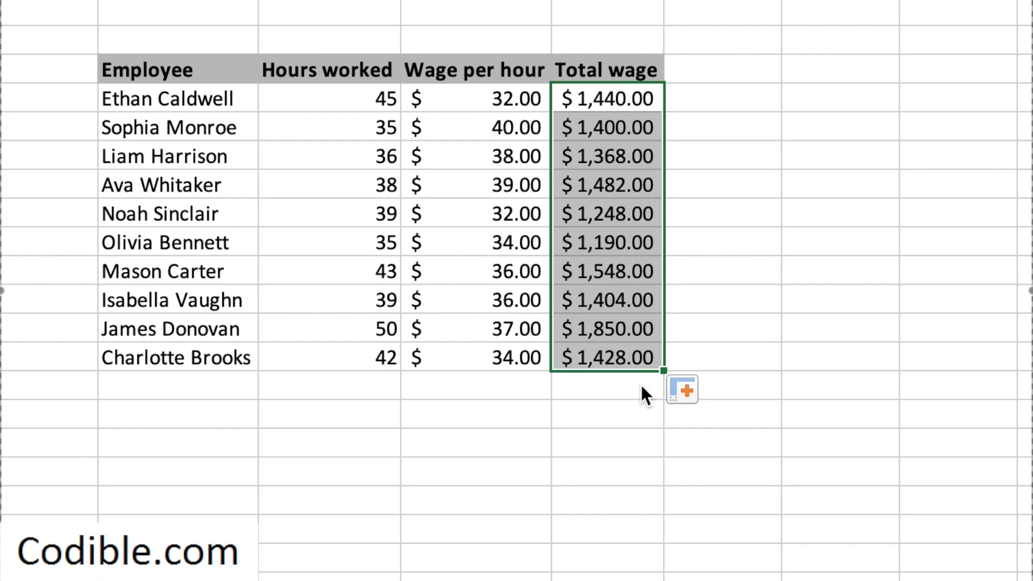
{"action": "left_click", "coordinate": [768, 242]}
{"action": "left_click_drag", "start_coordinate": [633, 126], "coordinate": [639, 359]}
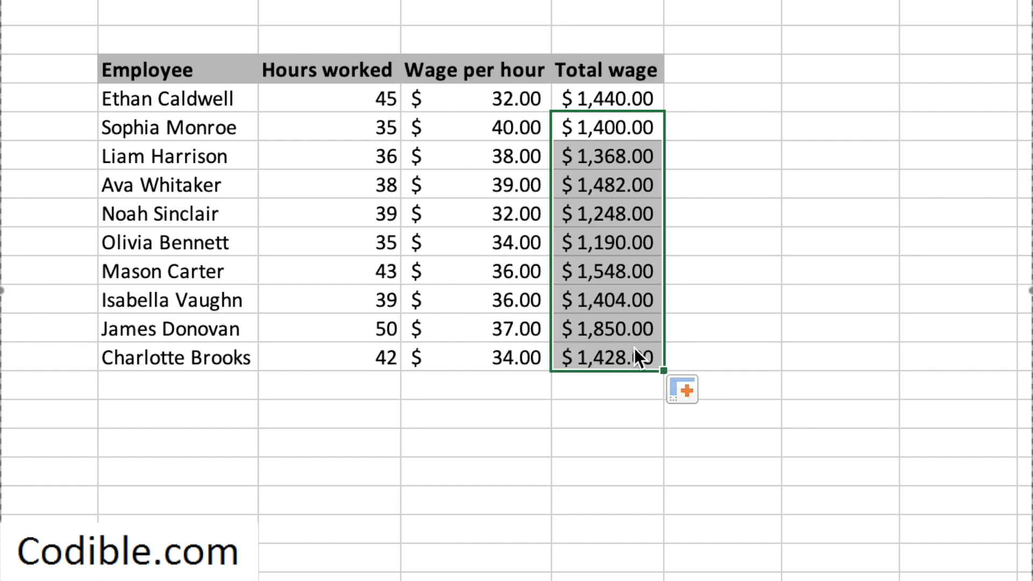
{"action": "key", "text": "Delete"}
{"action": "key", "text": "Down"}
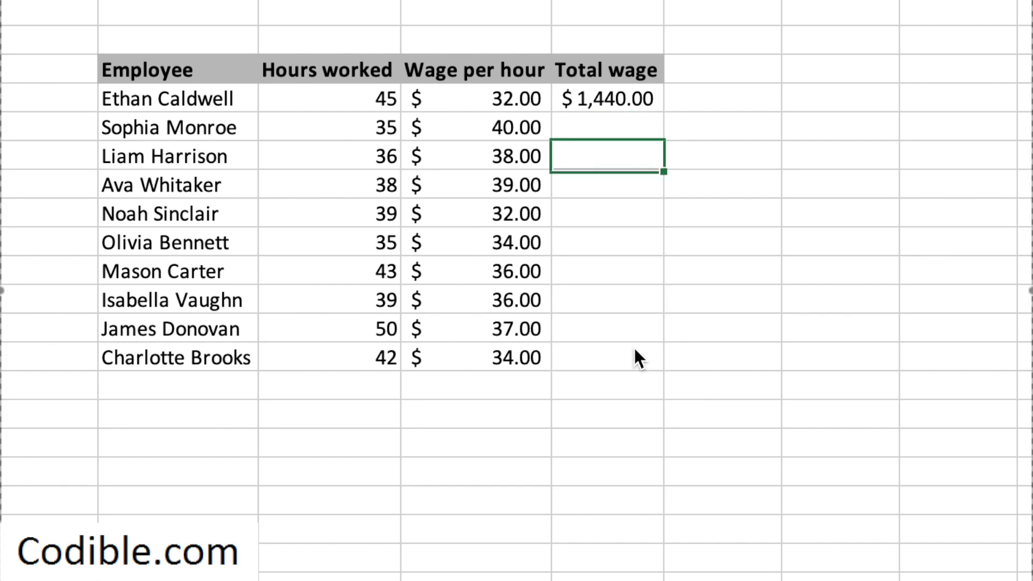
Shade the empty Total wage cells in rows three to seven yellow.
{"action": "left_click", "coordinate": [621, 225], "text": "shift"}
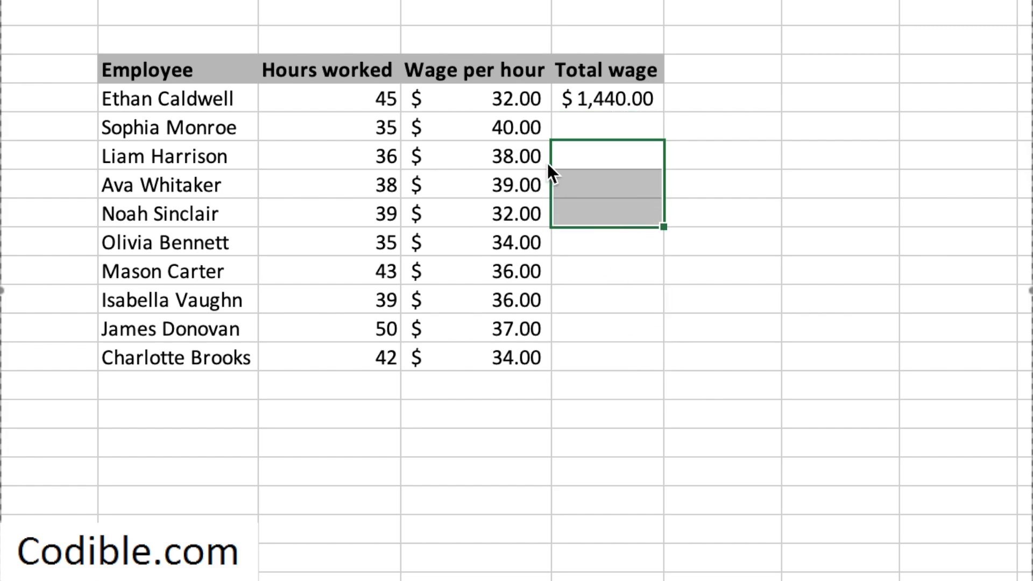
{"action": "left_click", "coordinate": [605, 260], "text": "shift"}
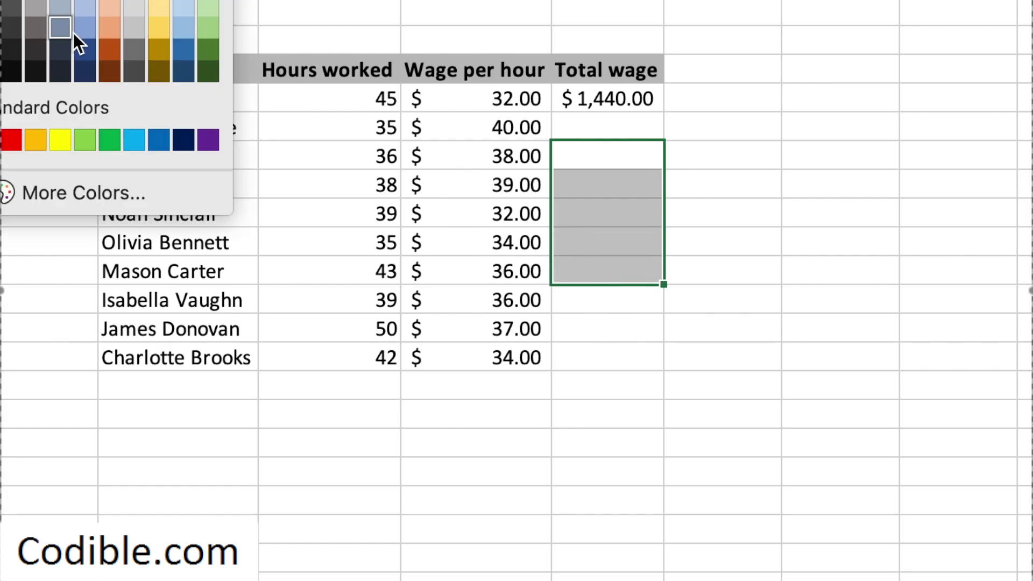
{"action": "left_click", "coordinate": [157, 29]}
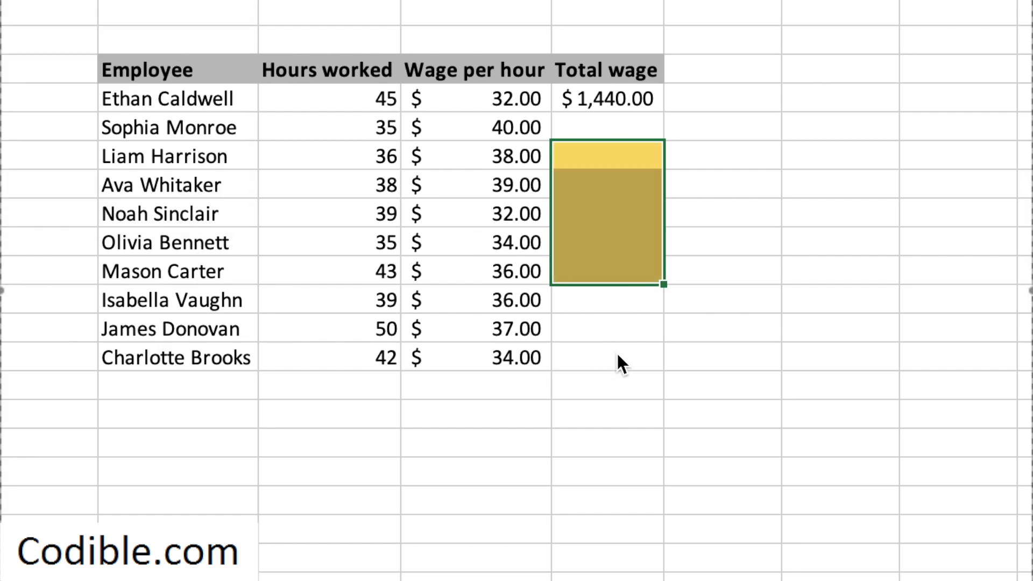
Repeat the yellow shading on the last two Total wage cells with F4.
{"action": "left_click", "coordinate": [620, 353]}
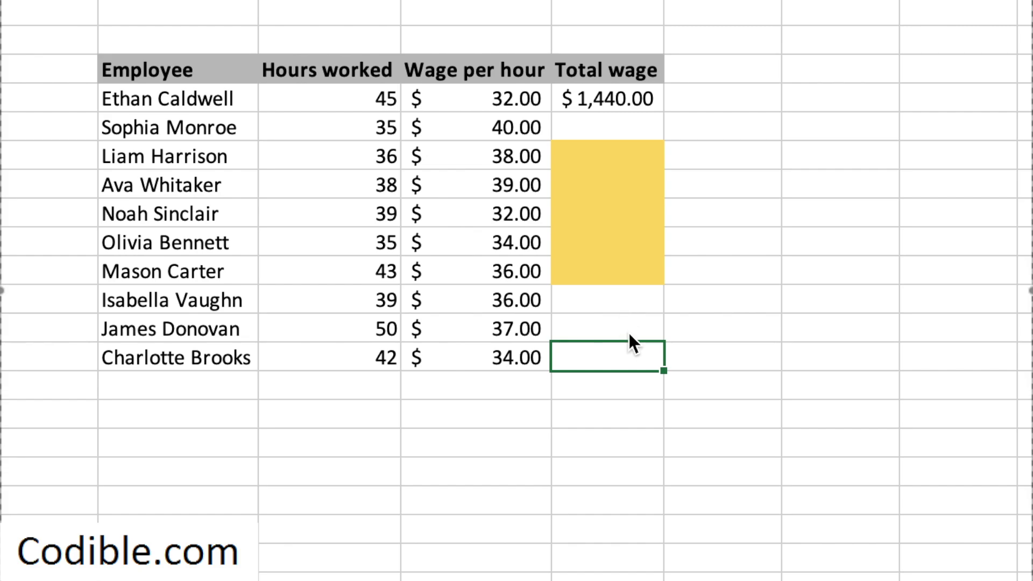
{"action": "left_click", "coordinate": [630, 335], "text": "shift"}
{"action": "key", "text": "F4"}
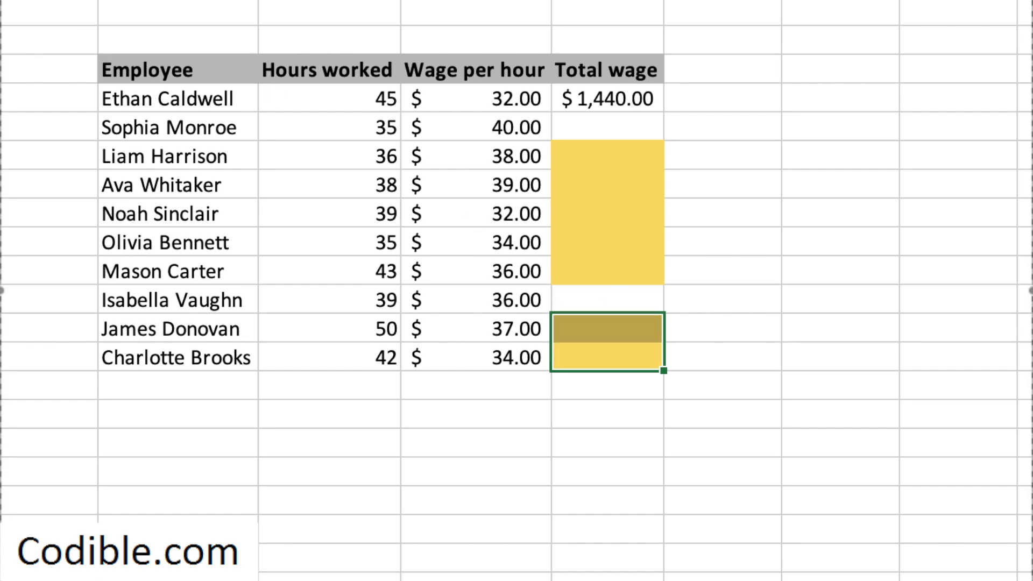
{"action": "left_click", "coordinate": [739, 329]}
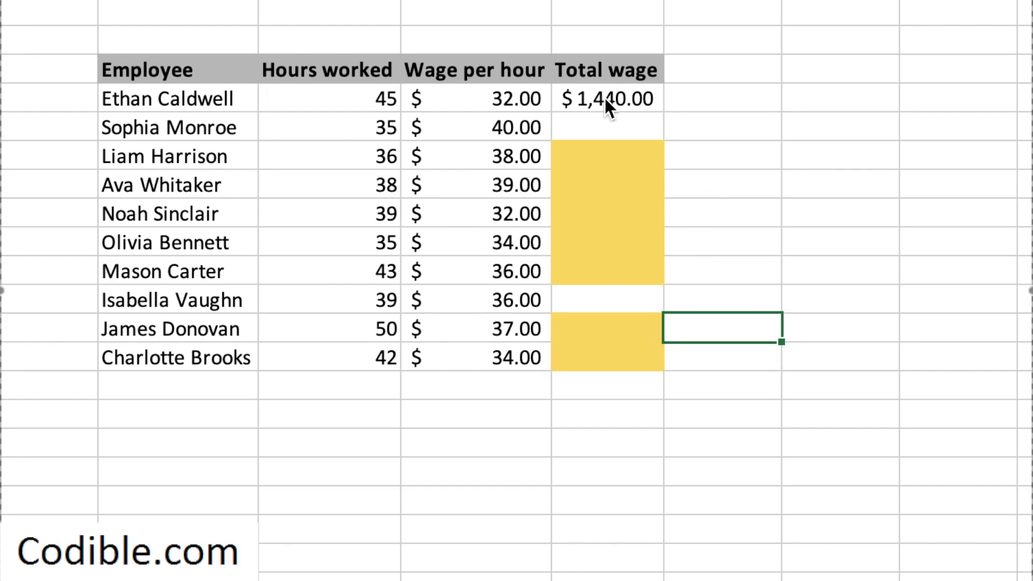
{"action": "left_click", "coordinate": [646, 98]}
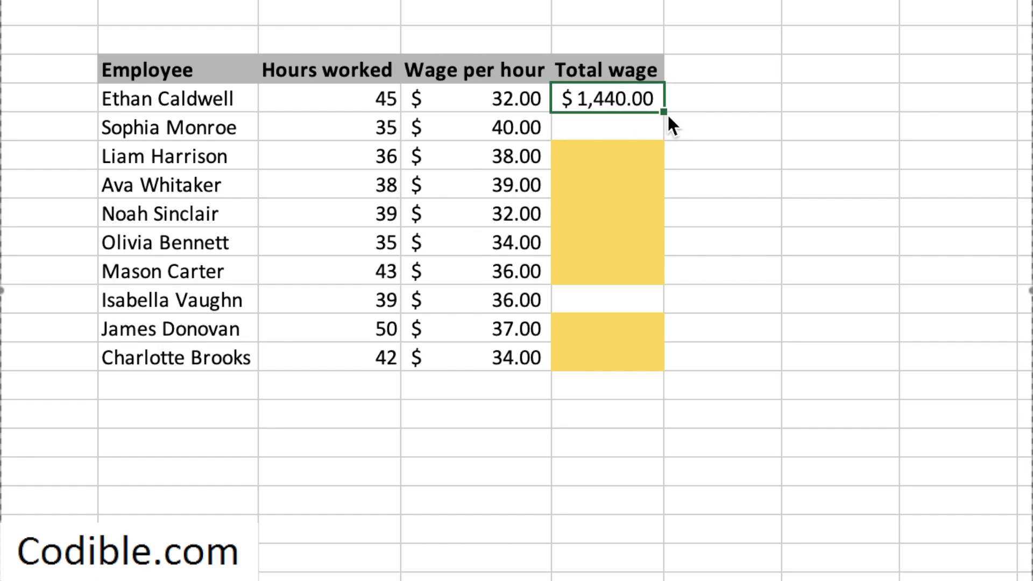
Fill the hours×wage formula down to $1,428.00 using Fill Without Formatting to keep the yellow shading.
{"action": "double_click", "coordinate": [665, 113]}
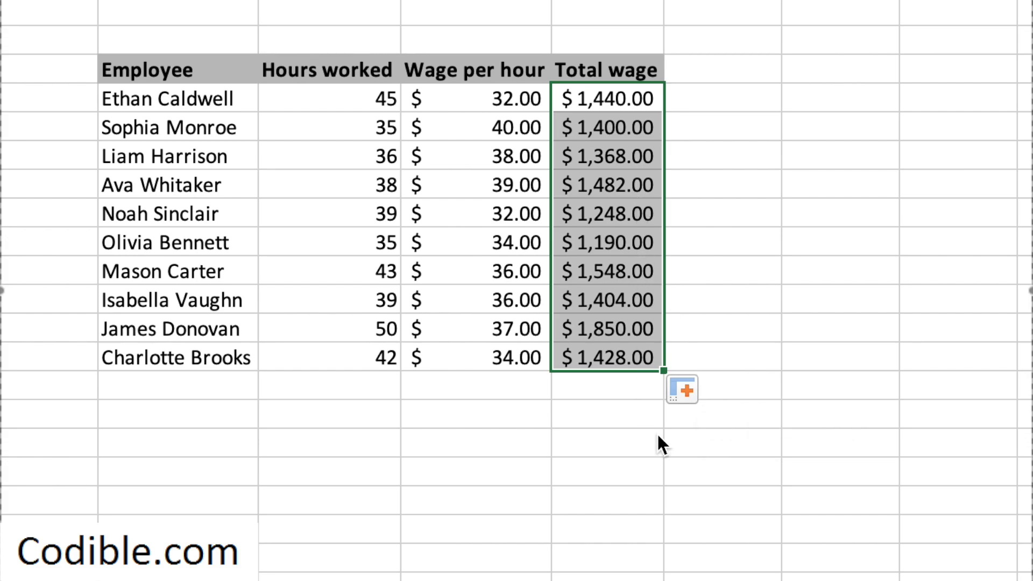
{"action": "left_click", "coordinate": [706, 389]}
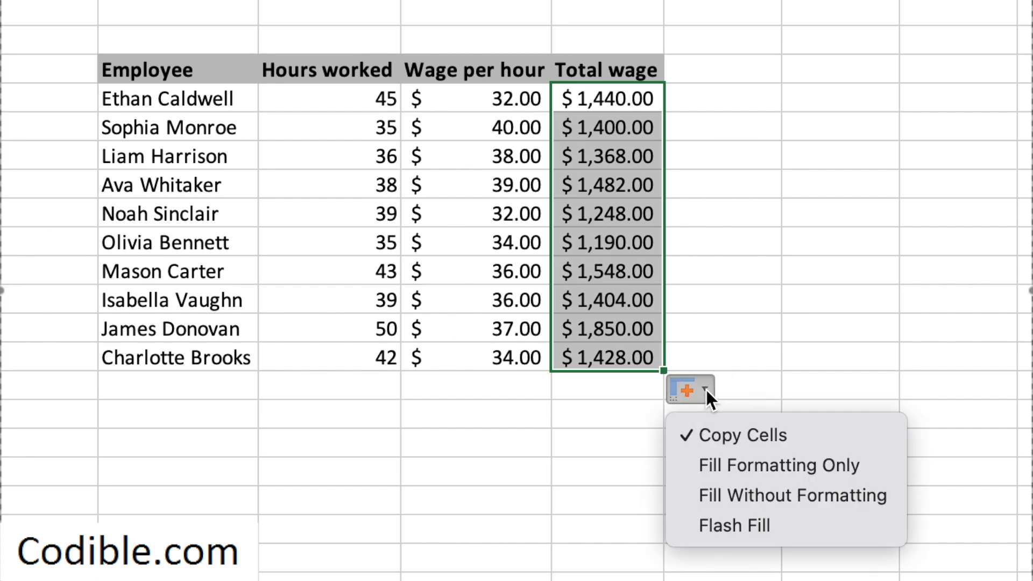
{"action": "left_click", "coordinate": [743, 506]}
{"action": "left_click_drag", "start_coordinate": [748, 308], "coordinate": [746, 315]}
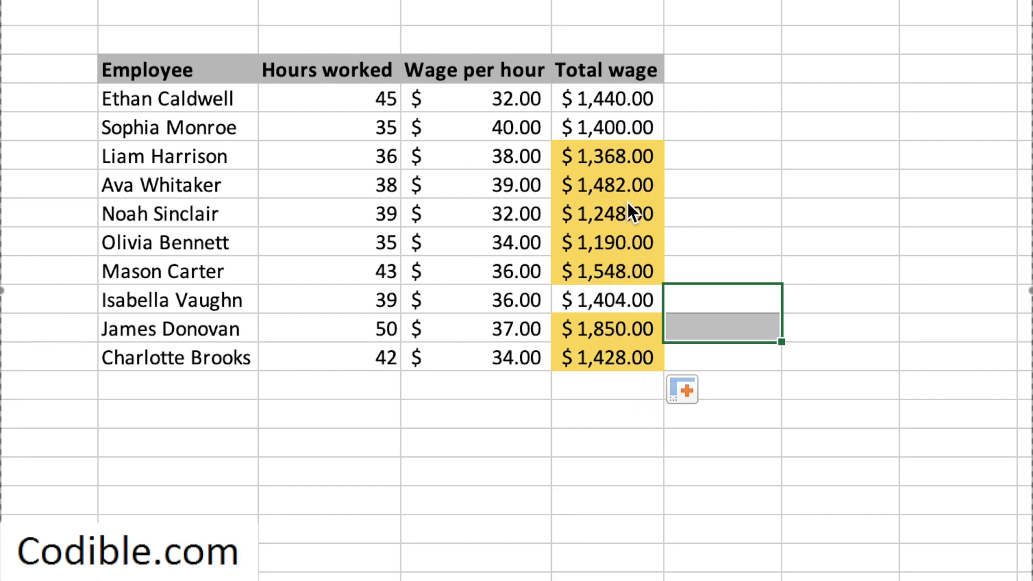
{"action": "left_click", "coordinate": [617, 98]}
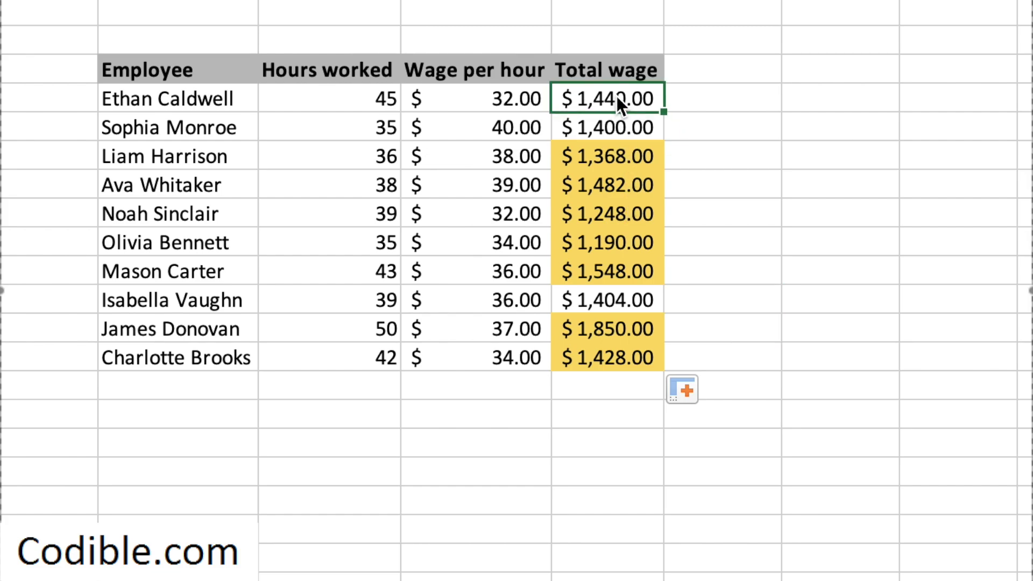
{"action": "double_click", "coordinate": [618, 97]}
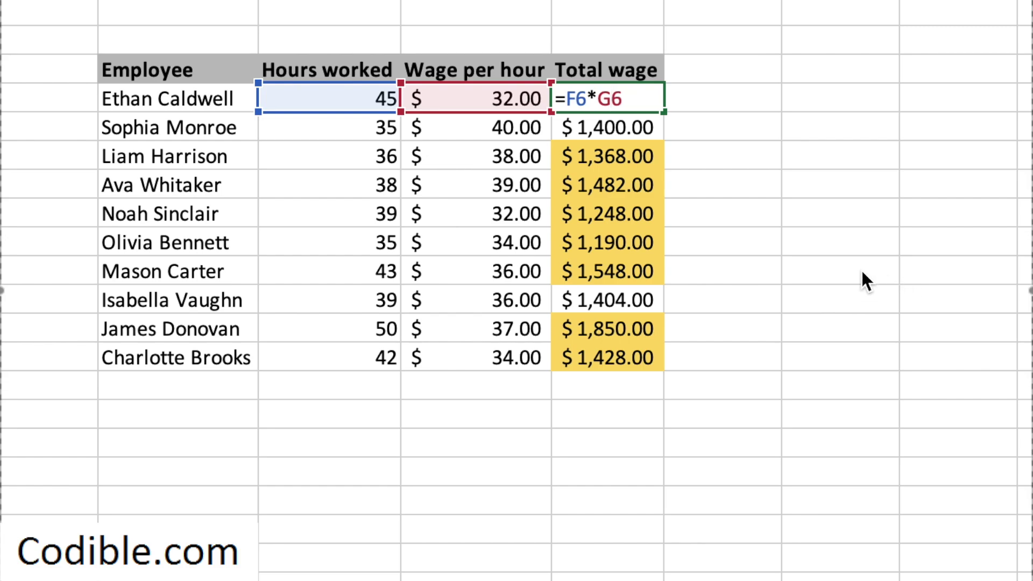
{"action": "key", "text": "Escape"}
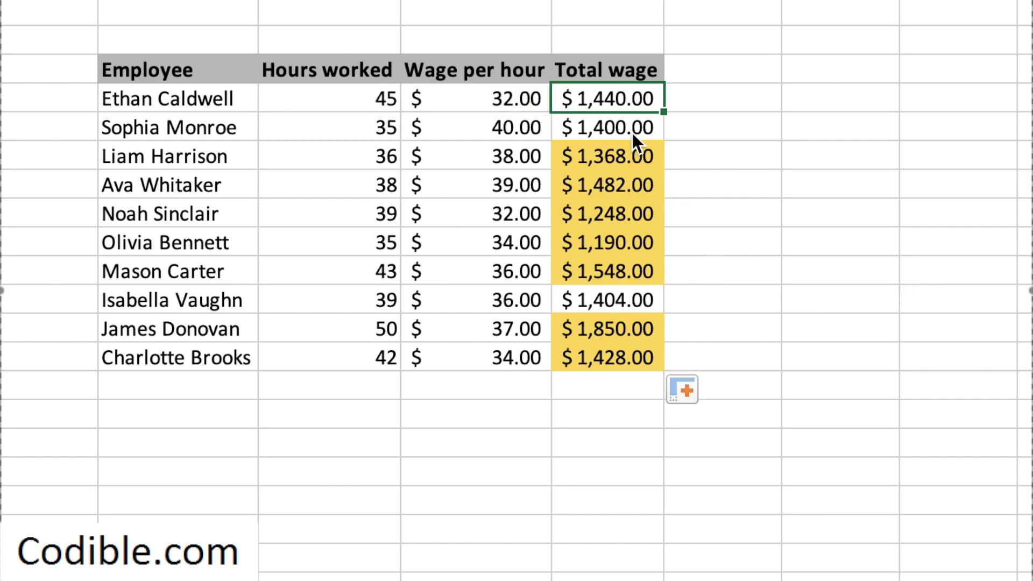
{"action": "double_click", "coordinate": [632, 133]}
{"action": "key", "text": "Escape"}
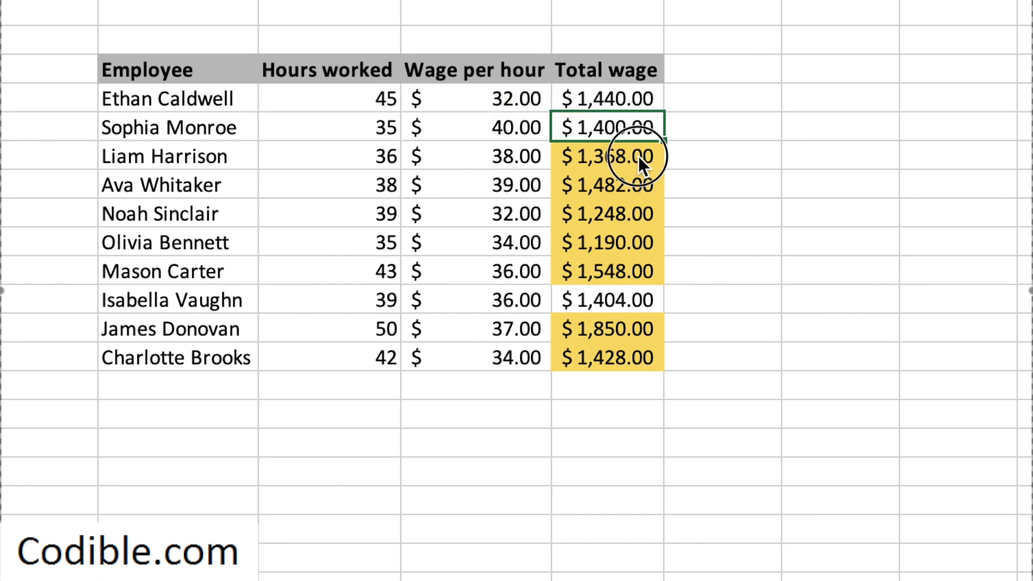
{"action": "double_click", "coordinate": [639, 155]}
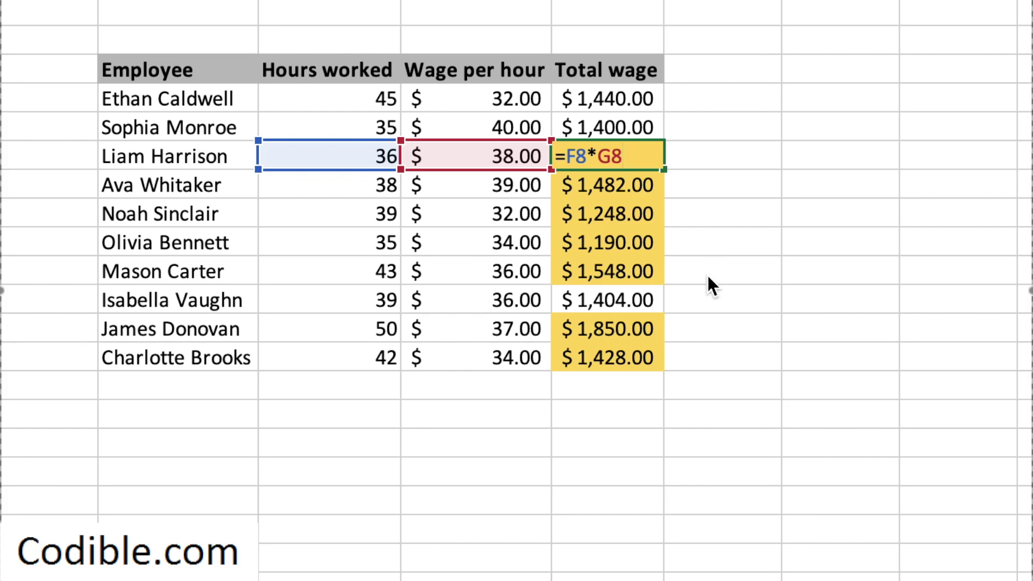
{"action": "key", "text": "Escape"}
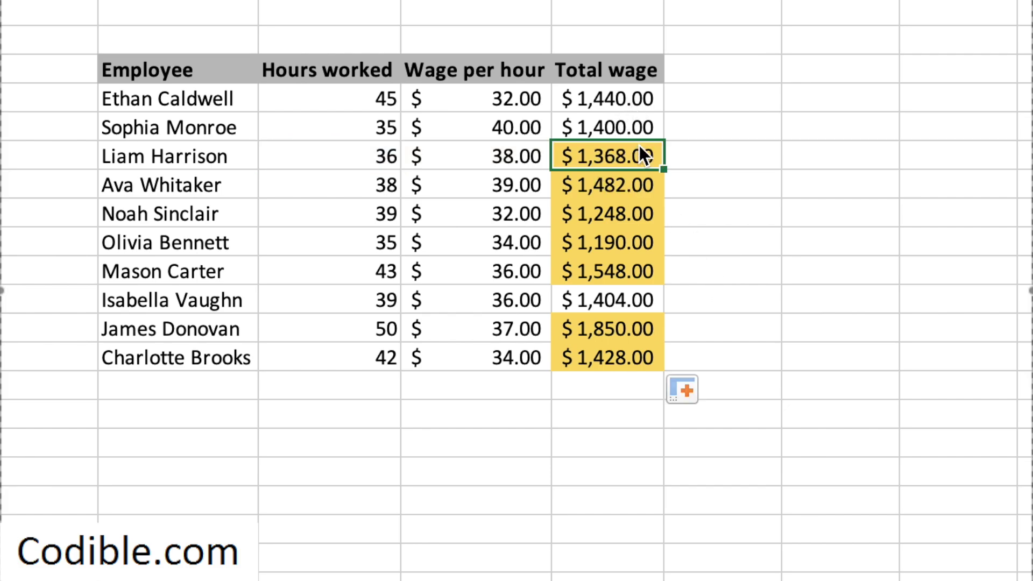